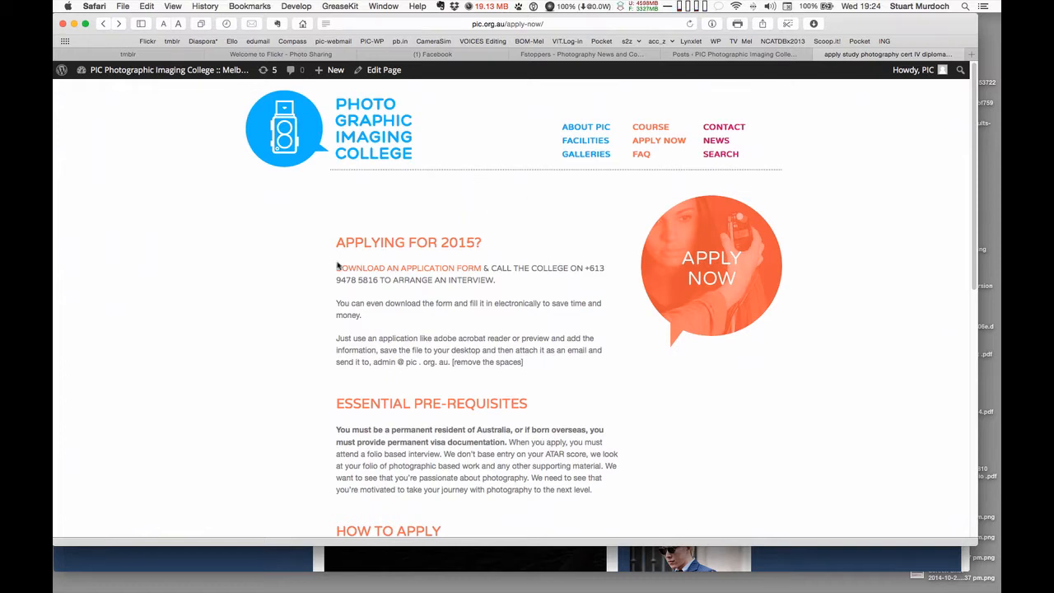
# Open the DOWNLOAD AN APPLICATION FORM link on the PIC Apply Now page
pyautogui.click(426, 274)
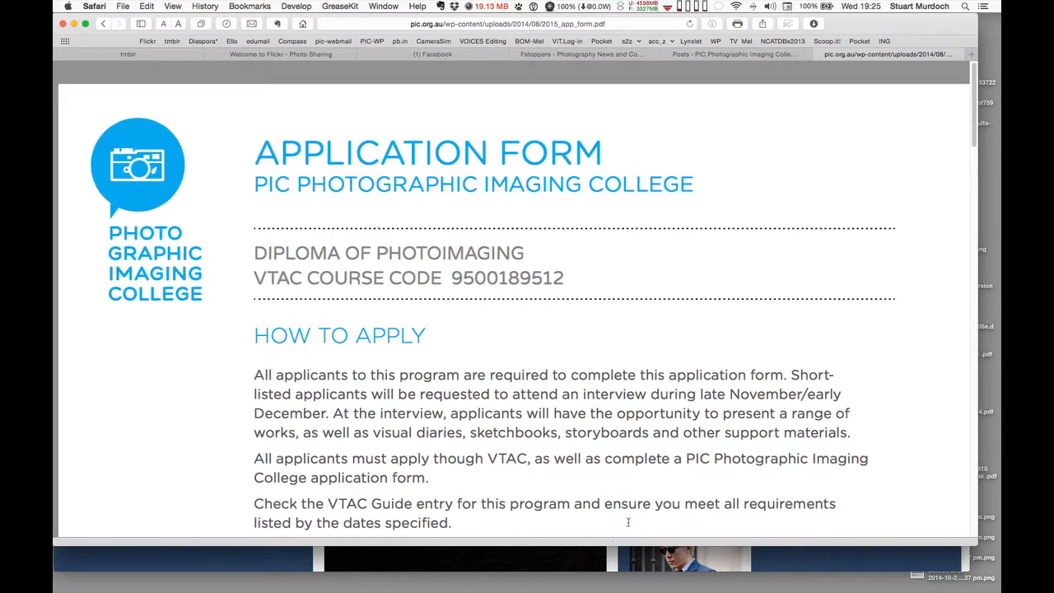
# Look over the loaded 2015_app_form.pdf in Safari, then switch to another application
pyautogui.moveTo(563, 499)
pyautogui.press('super+Tab')
pyautogui.press('super+Tab')
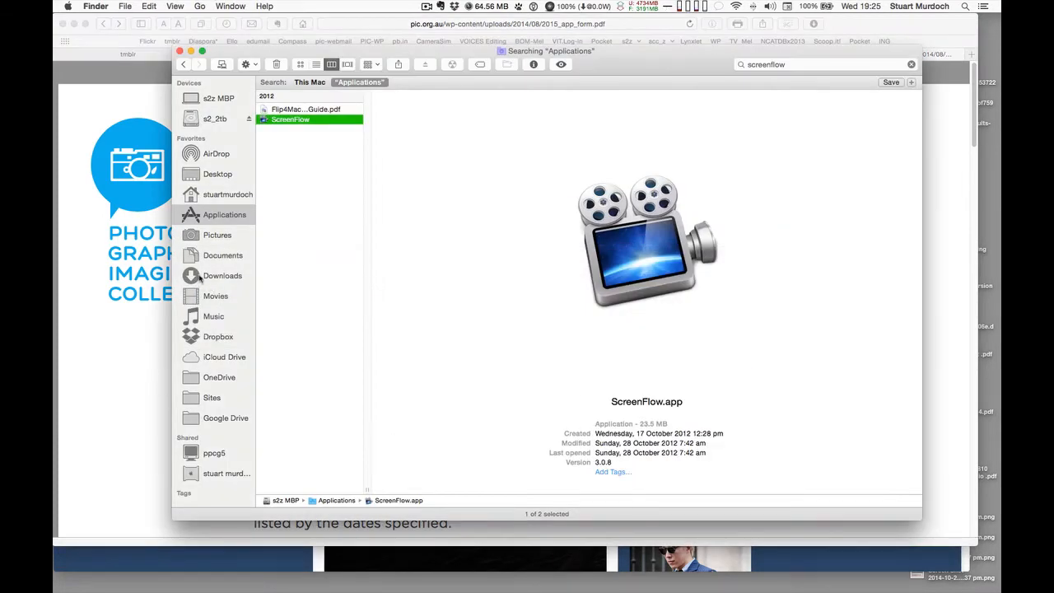
# Open 2015_app_form.pdf from Downloads with Adobe Acrobat Pro (11.0.09)
pyautogui.click(202, 278)
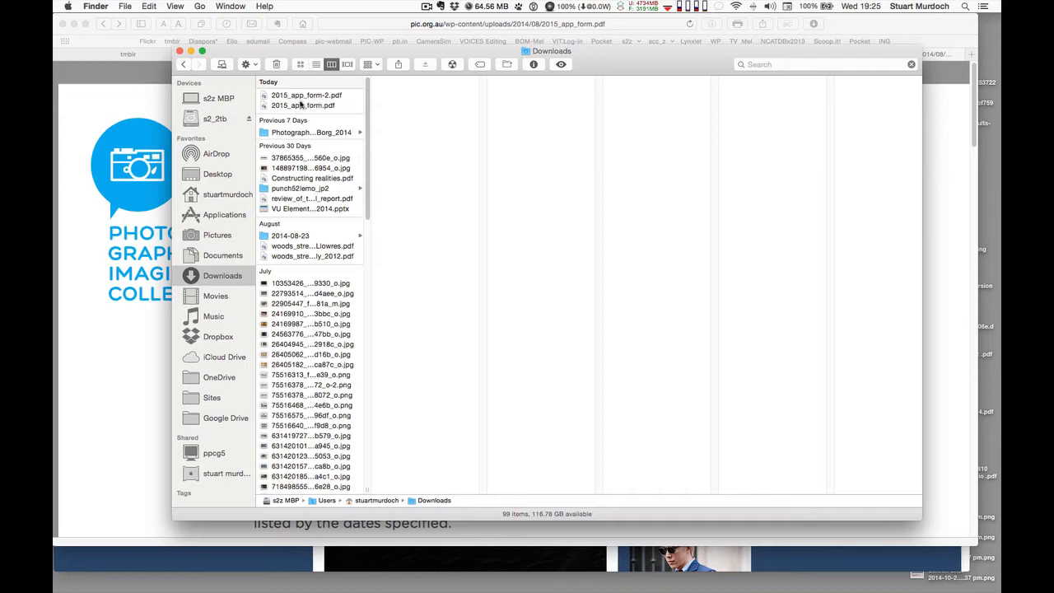
pyautogui.click(302, 106)
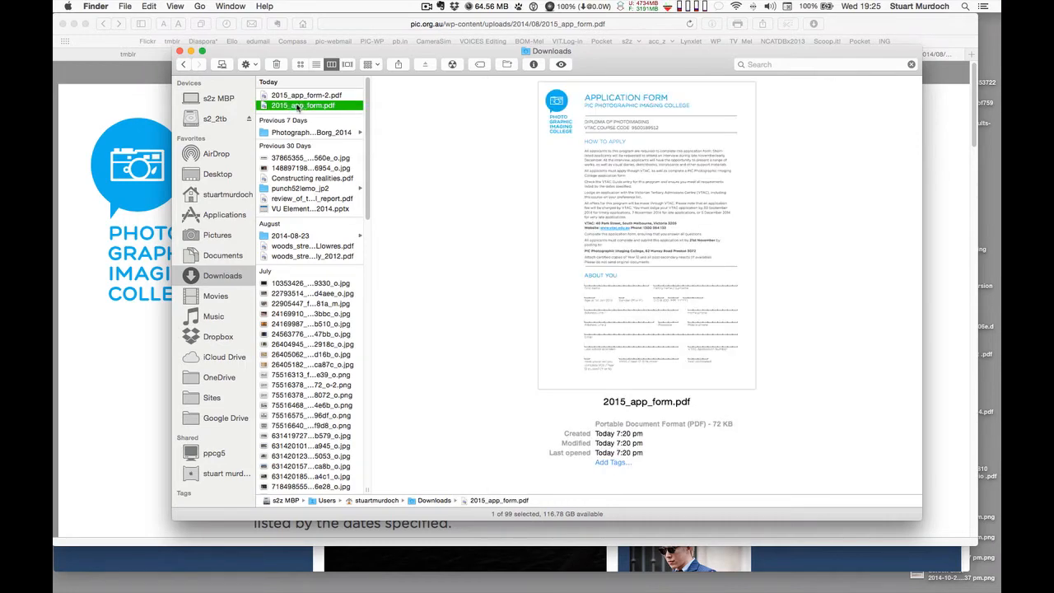
pyautogui.rightClick(300, 108)
pyautogui.moveTo(313, 123)
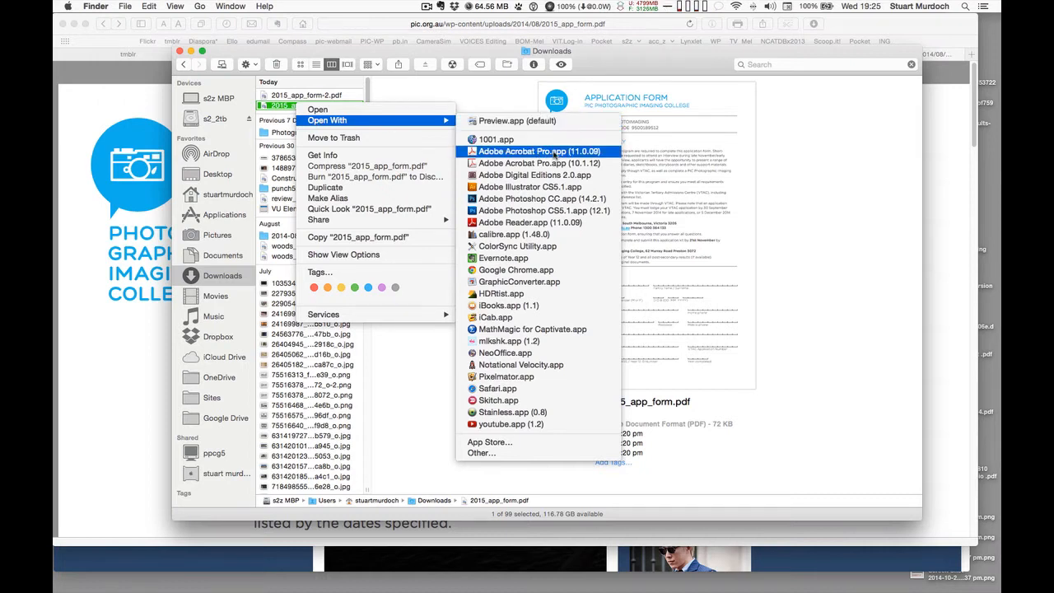
pyautogui.click(556, 153)
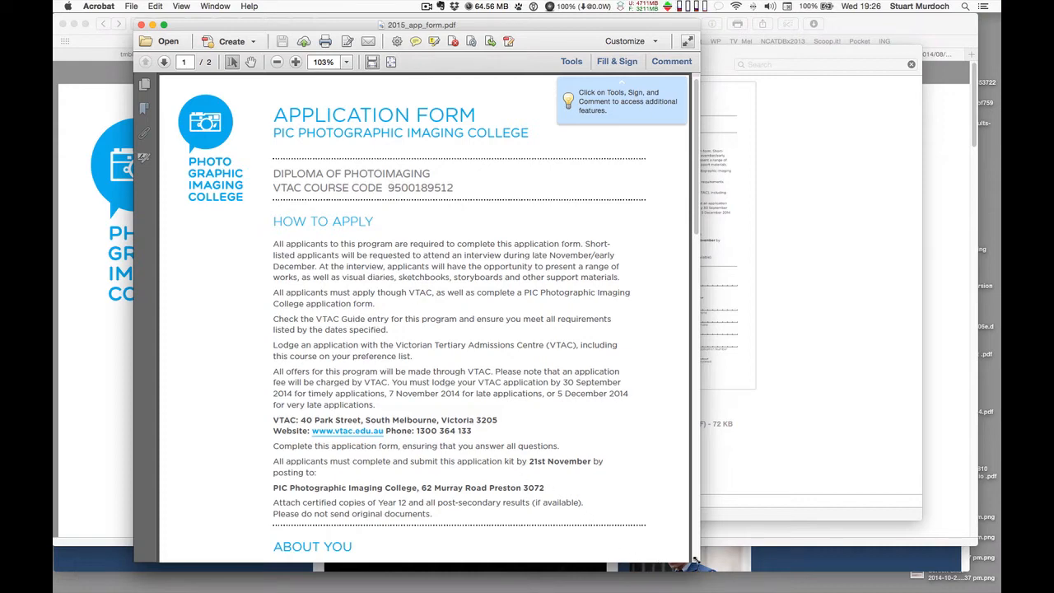
# Enlarge the Acrobat window, scroll to the ABOUT YOU section, and enable Edit Text & Images
pyautogui.moveTo(700, 564); pyautogui.dragTo(921, 582)
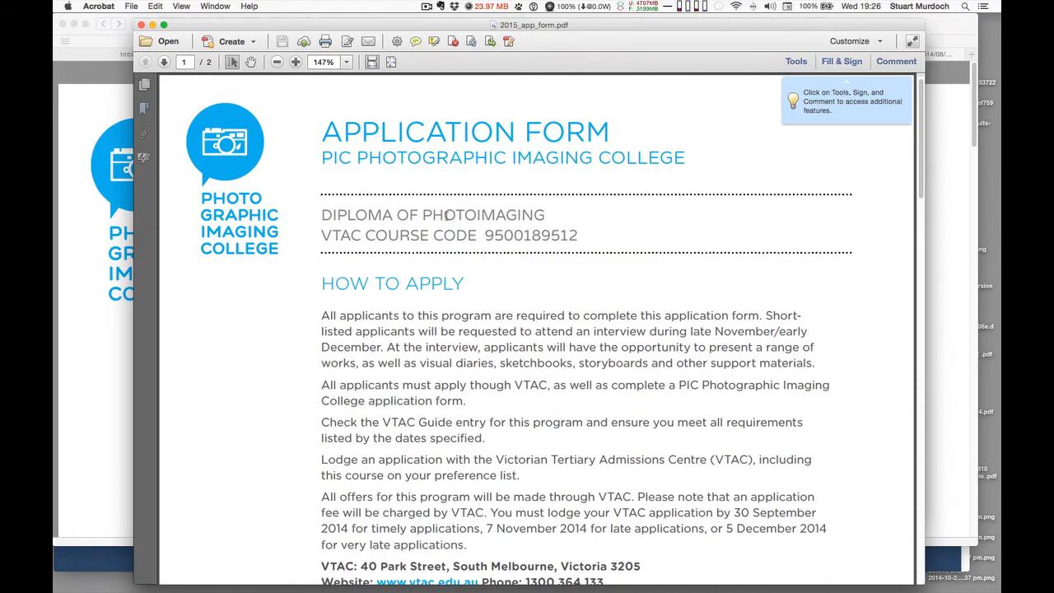
pyautogui.scroll(-2, 646, 327)
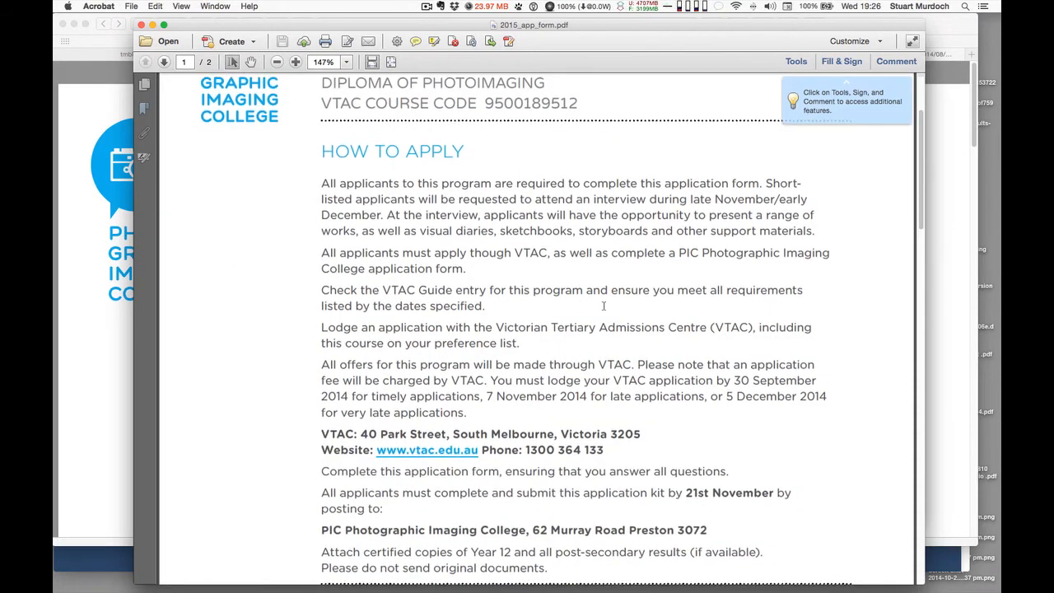
pyautogui.scroll(-3, 602, 305)
pyautogui.scroll(-4, 605, 306)
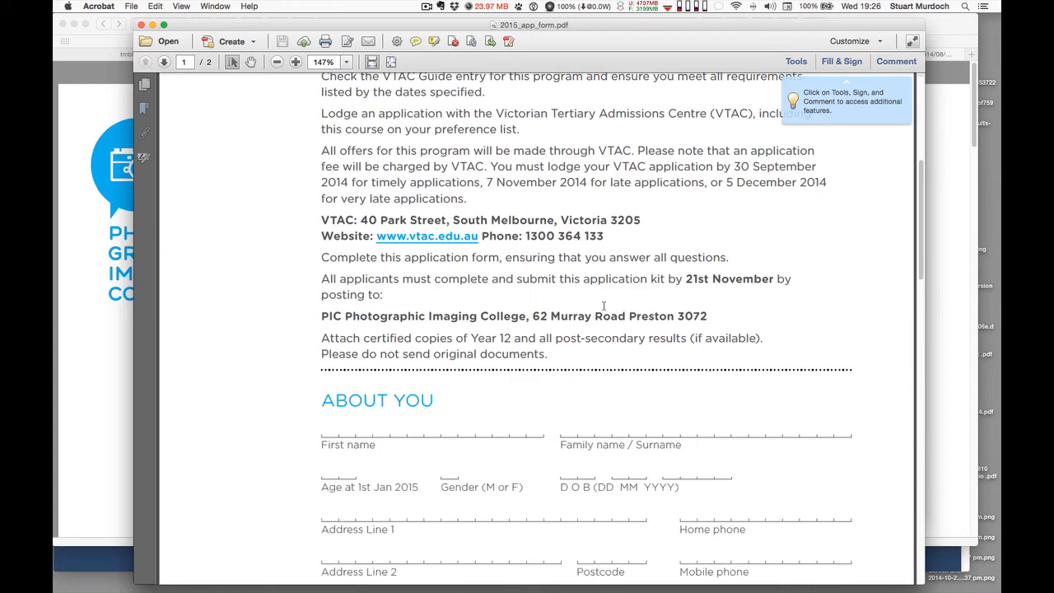
pyautogui.scroll(-1, 605, 306)
pyautogui.scroll(-1, 605, 306)
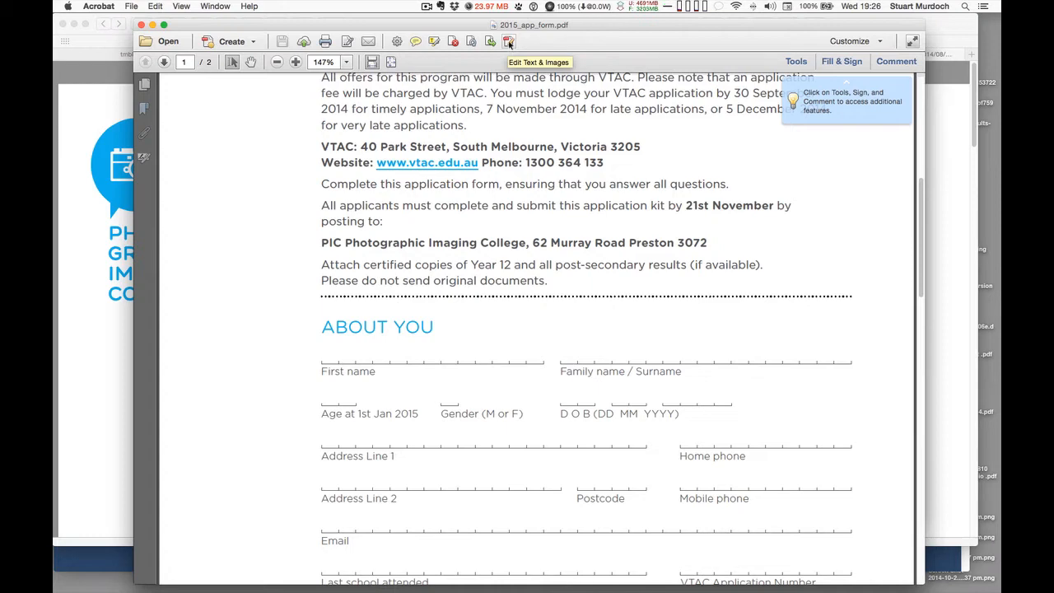
pyautogui.click(509, 42)
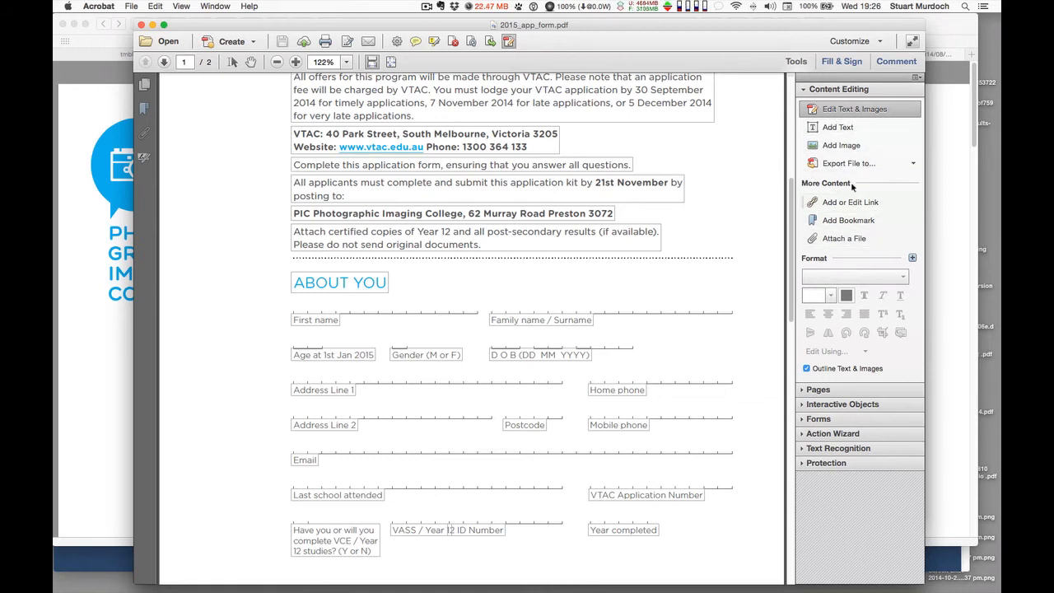
# Add text boxes with the applicant's first name, family name, age 22 and gender m
pyautogui.click(838, 128)
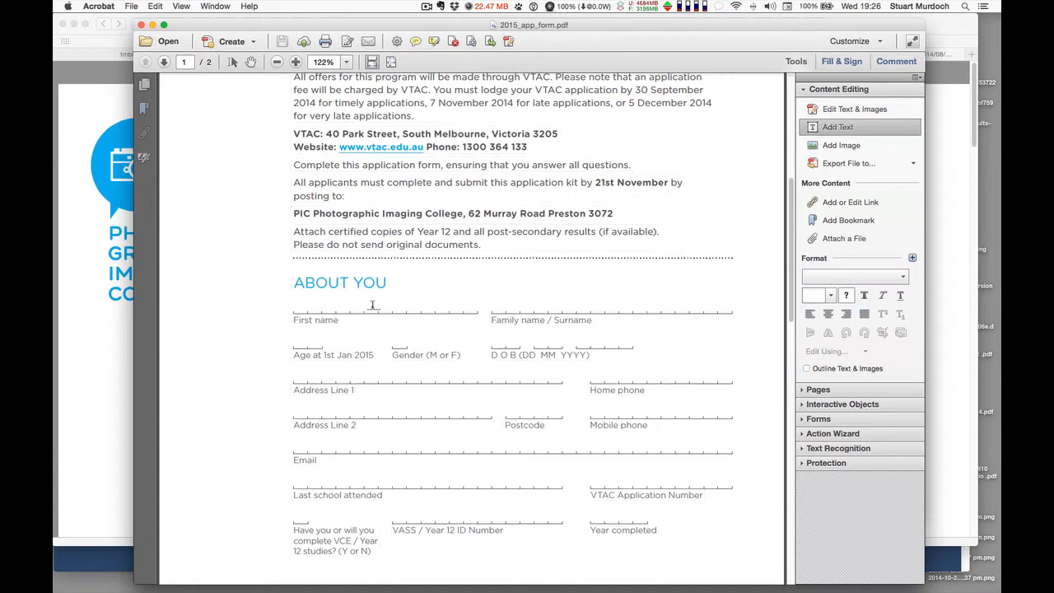
pyautogui.click(296, 308)
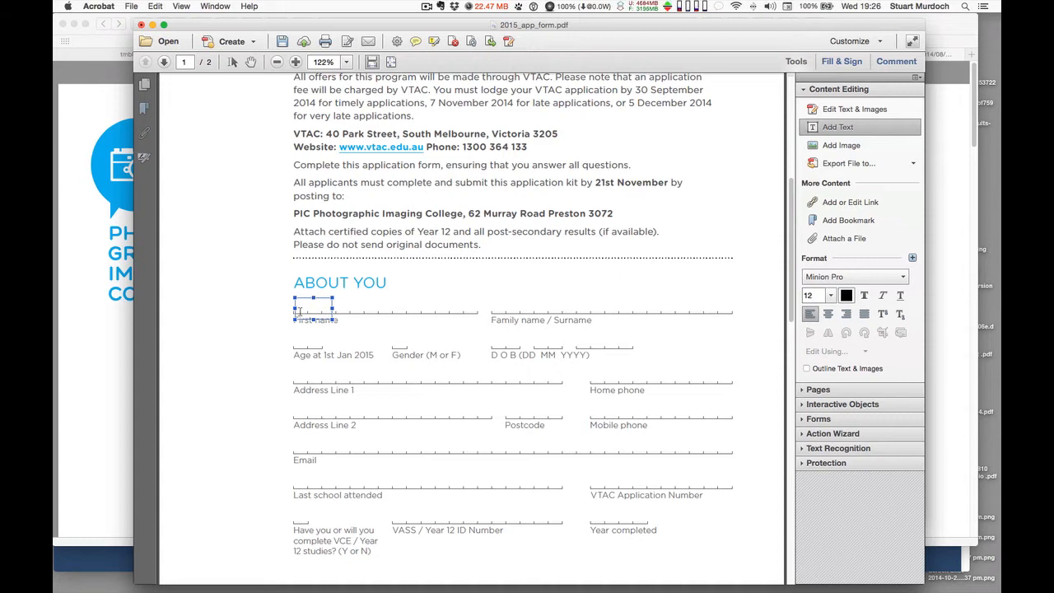
pyautogui.click(497, 309)
pyautogui.click(297, 346)
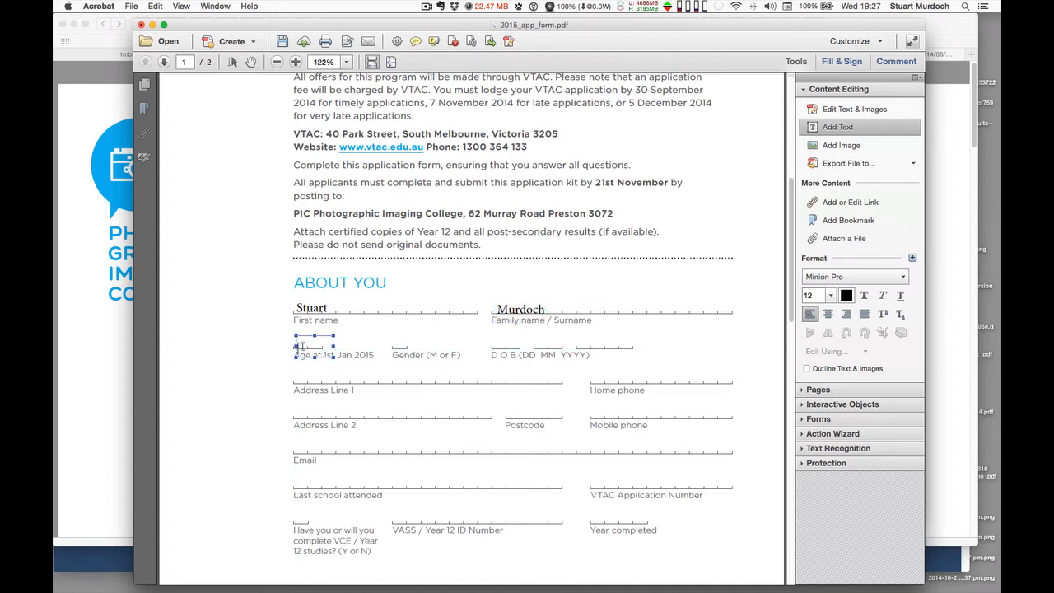
pyautogui.write('22')
pyautogui.click(400, 346)
pyautogui.write('m')
# Enter the date of birth in the day, month and year fields, and the street address on Address Line 1
pyautogui.click(499, 348)
pyautogui.write('09')
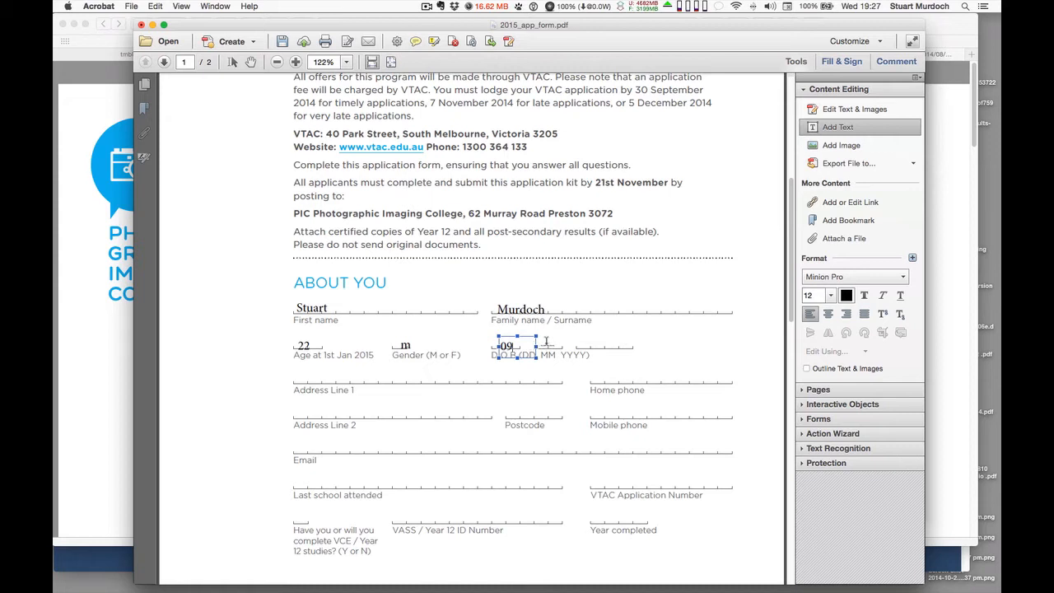
pyautogui.click(545, 345)
pyautogui.write('0')
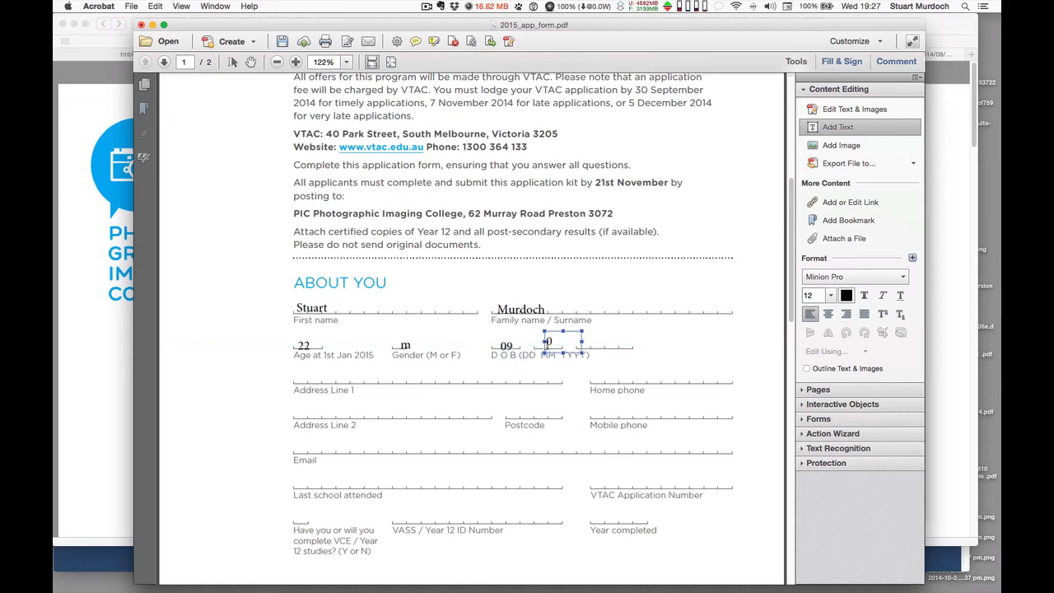
pyautogui.write('6')
pyautogui.click(588, 346)
pyautogui.write('2105')
pyautogui.press('BackSpace')
pyautogui.click(308, 383)
pyautogui.click(308, 383)
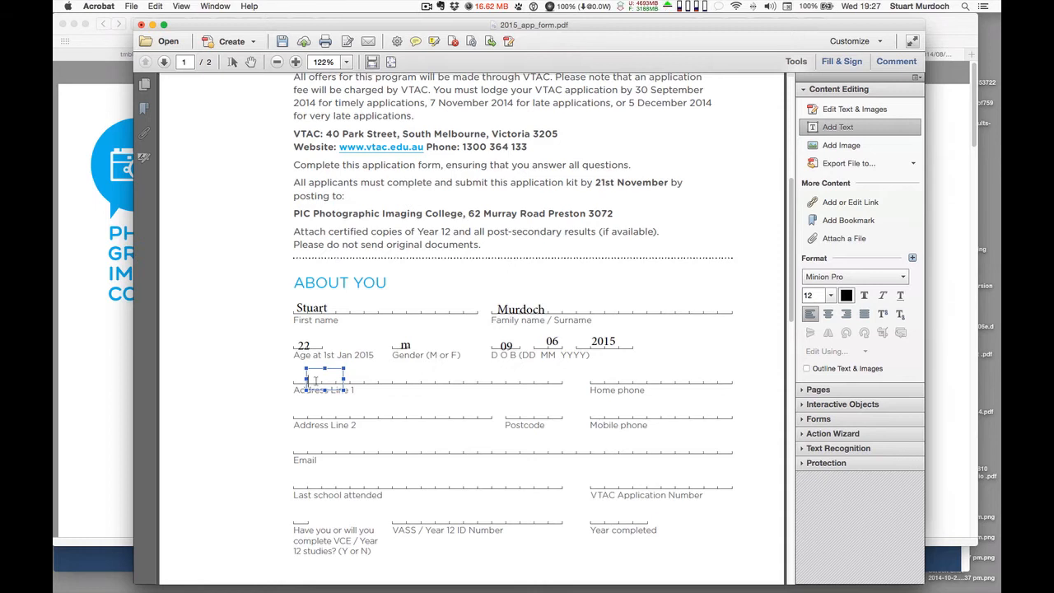
pyautogui.write('4 chga')
pyautogui.press('BackSpace')
pyautogui.press('BackSpace')
pyautogui.press('BackSpace')
pyautogui.press('BackSpace')
pyautogui.press('BackSpace')
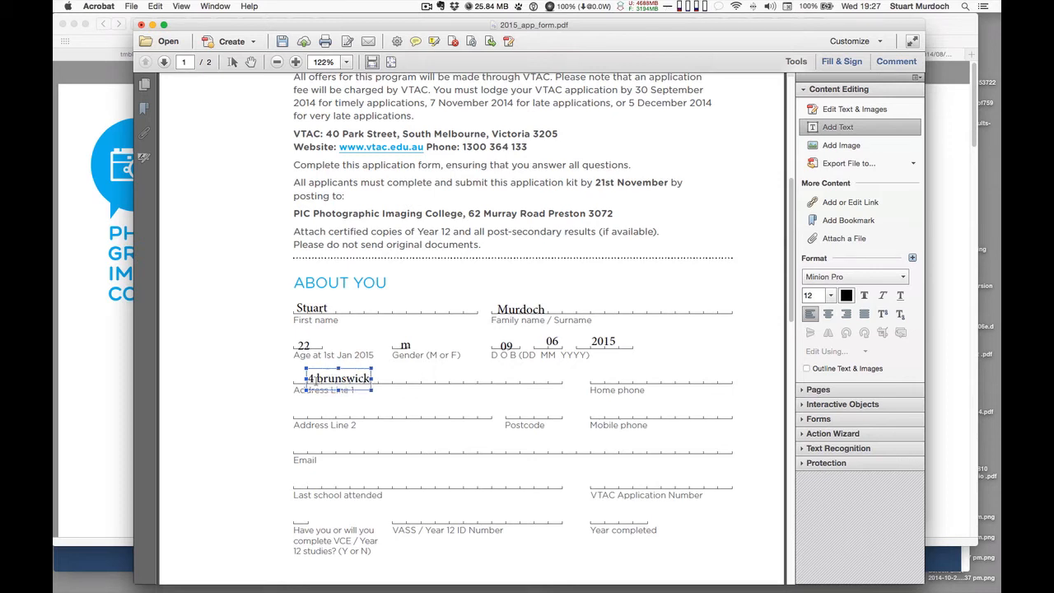
# Add the applicant's mobile phone, home phone and email address on their About You lines
pyautogui.scroll(-5, 717, 365)
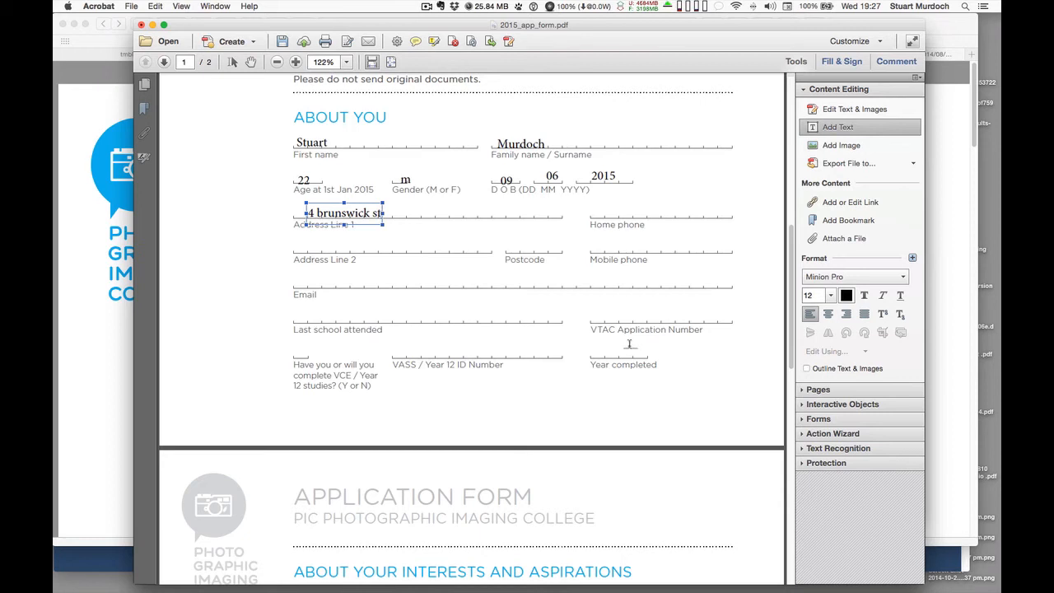
pyautogui.click(595, 247)
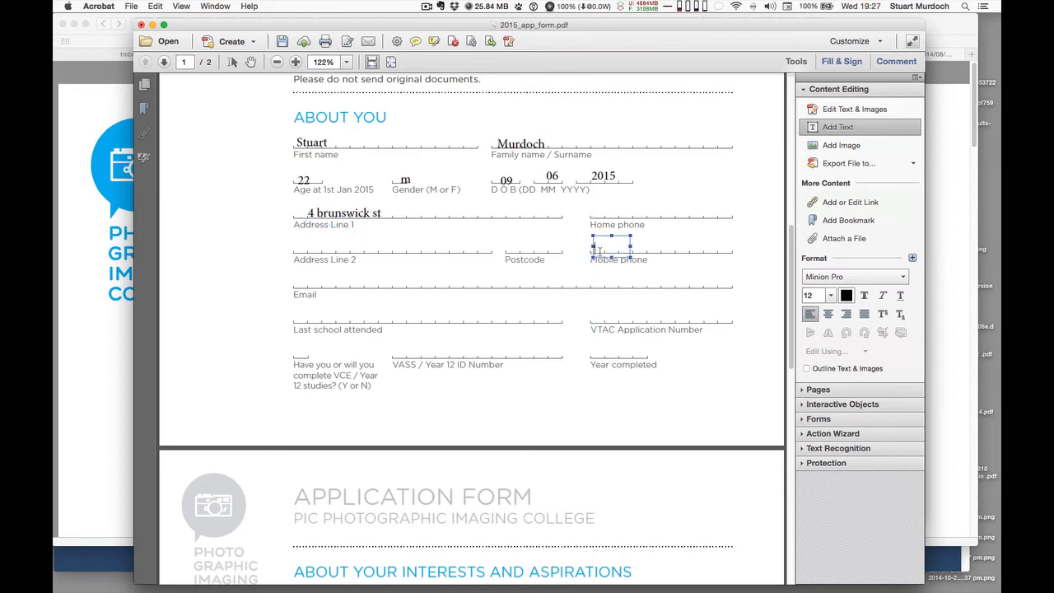
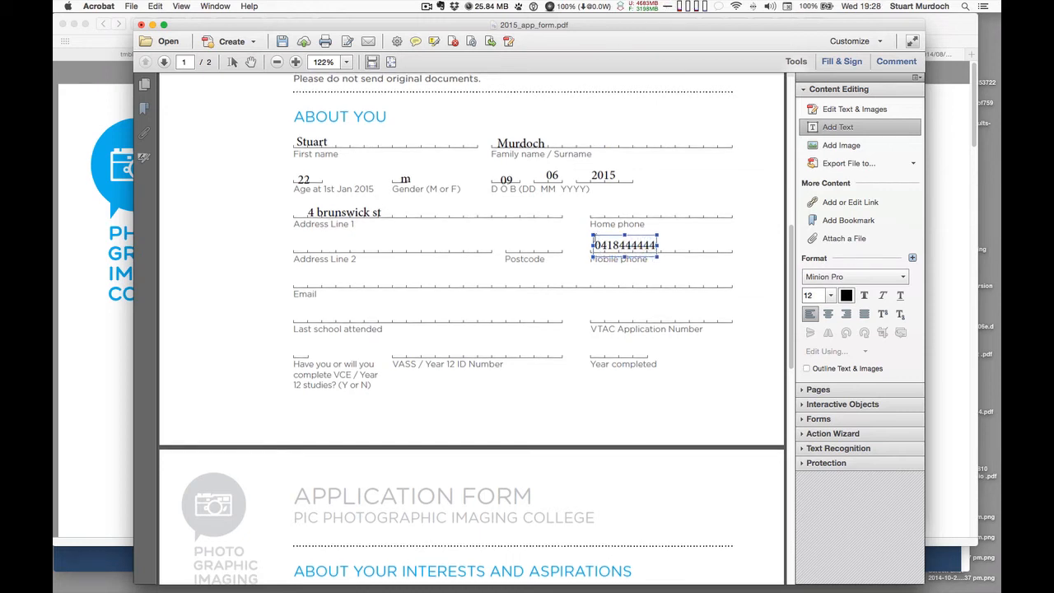
pyautogui.click(616, 213)
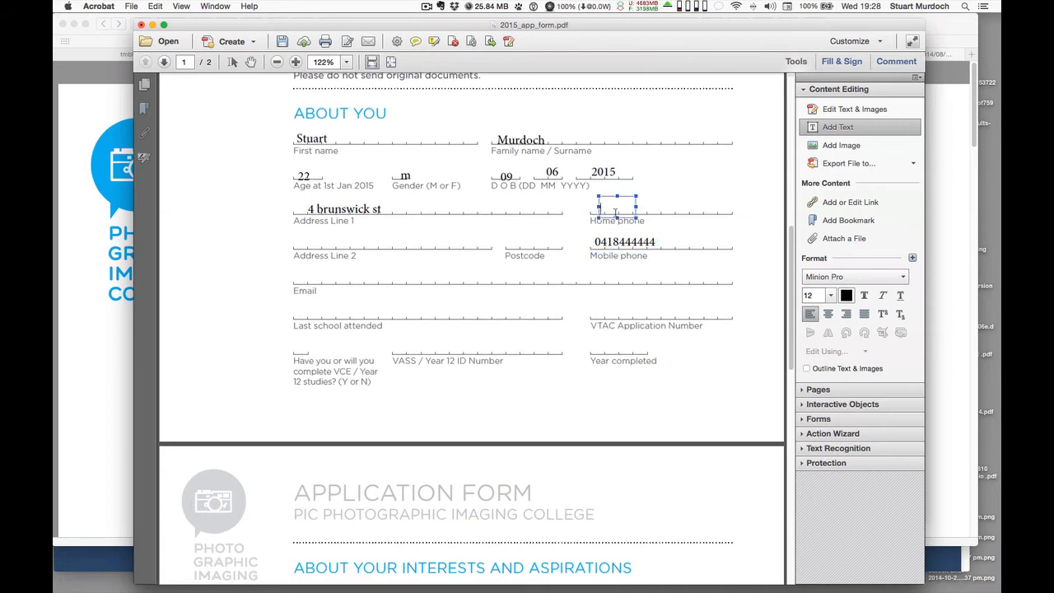
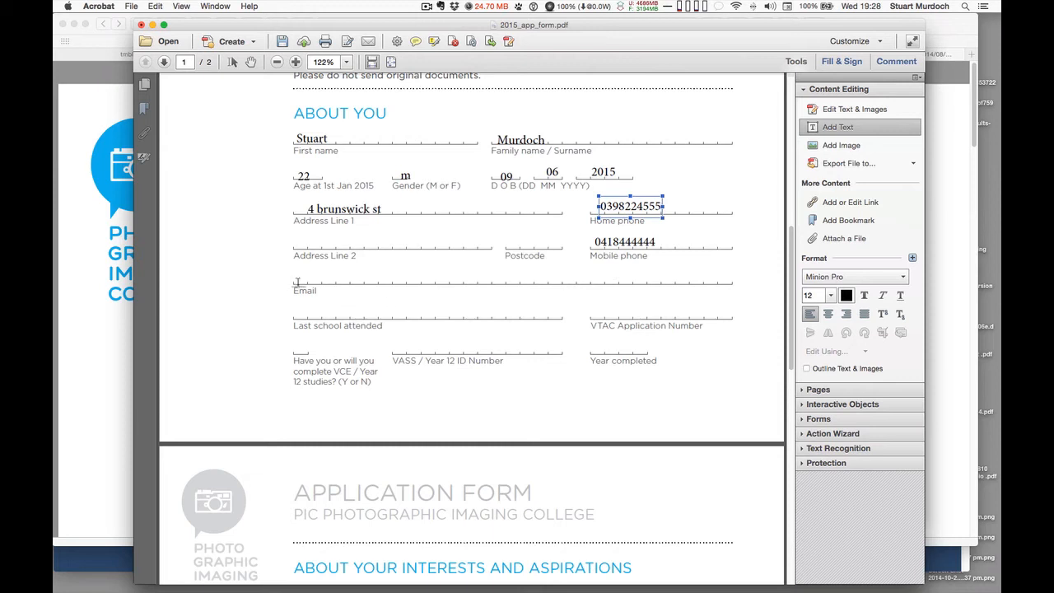
pyautogui.click(303, 282)
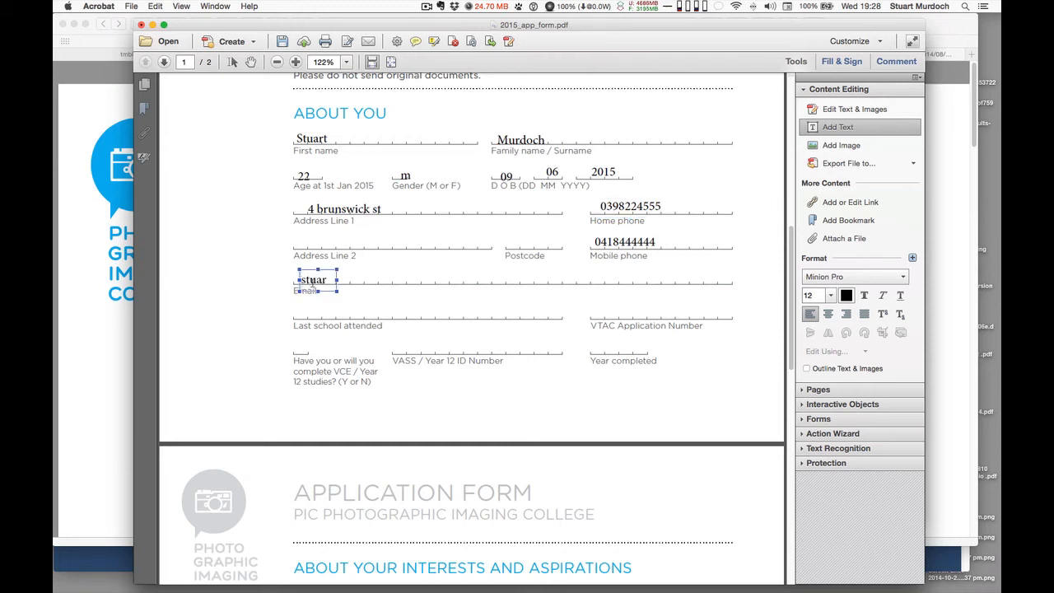
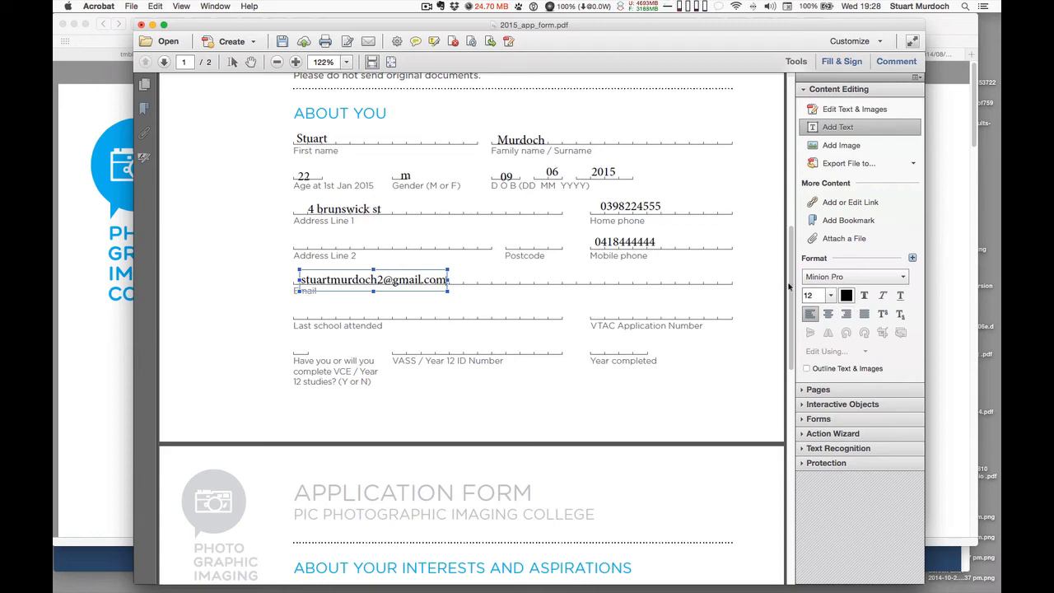
pyautogui.moveTo(789, 286); pyautogui.dragTo(775, 262)
pyautogui.scroll(-2, 782, 469)
pyautogui.scroll(3, 775, 262)
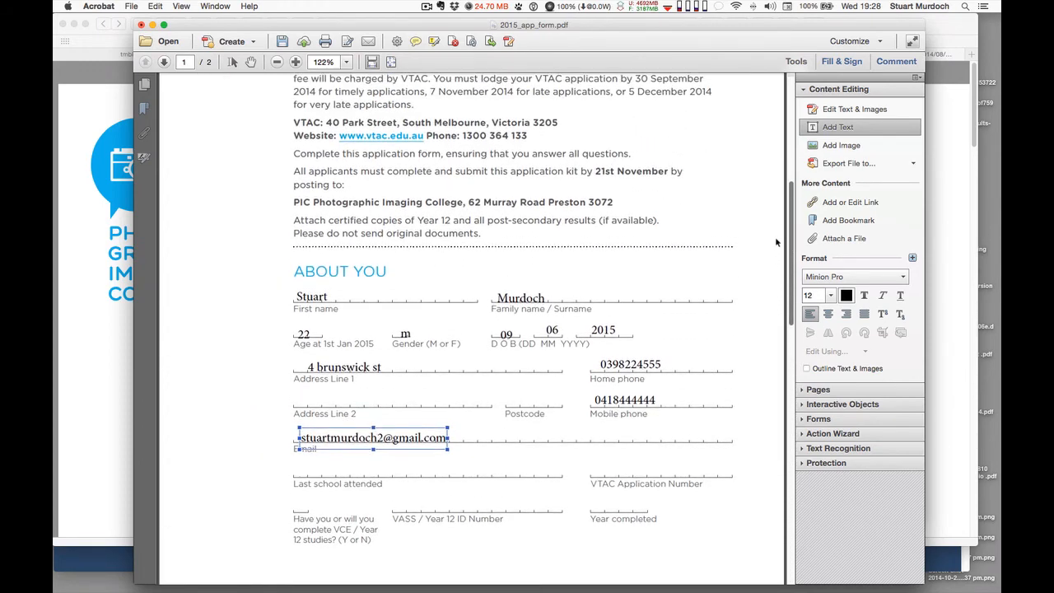
# Scroll to page 2, About Your Interests and Aspirations, nudge the Acrobat window left, and switch to Finder
pyautogui.scroll(-12, 775, 267)
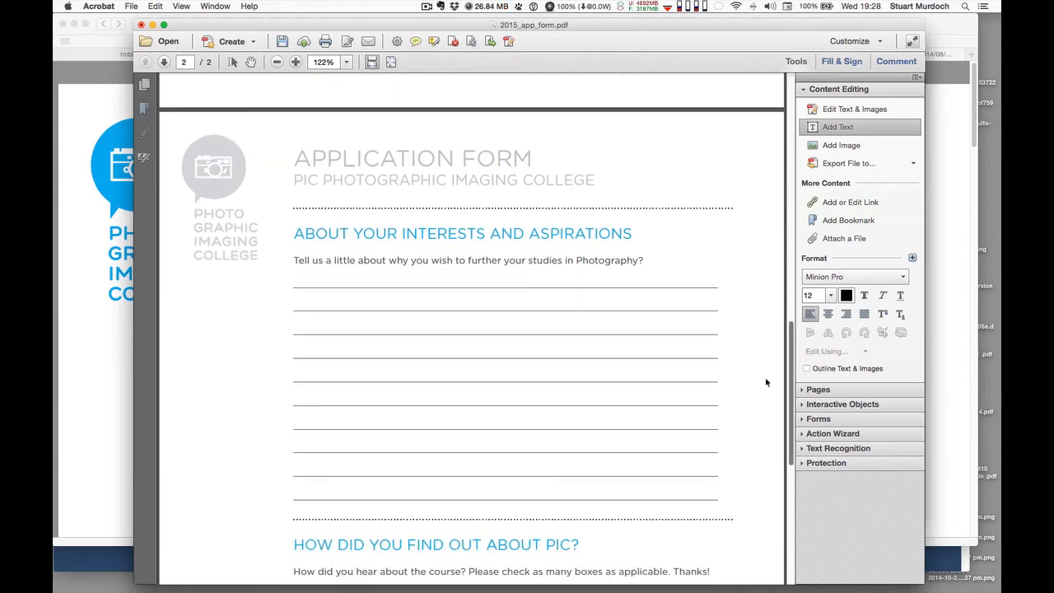
pyautogui.moveTo(767, 379); pyautogui.dragTo(728, 379)
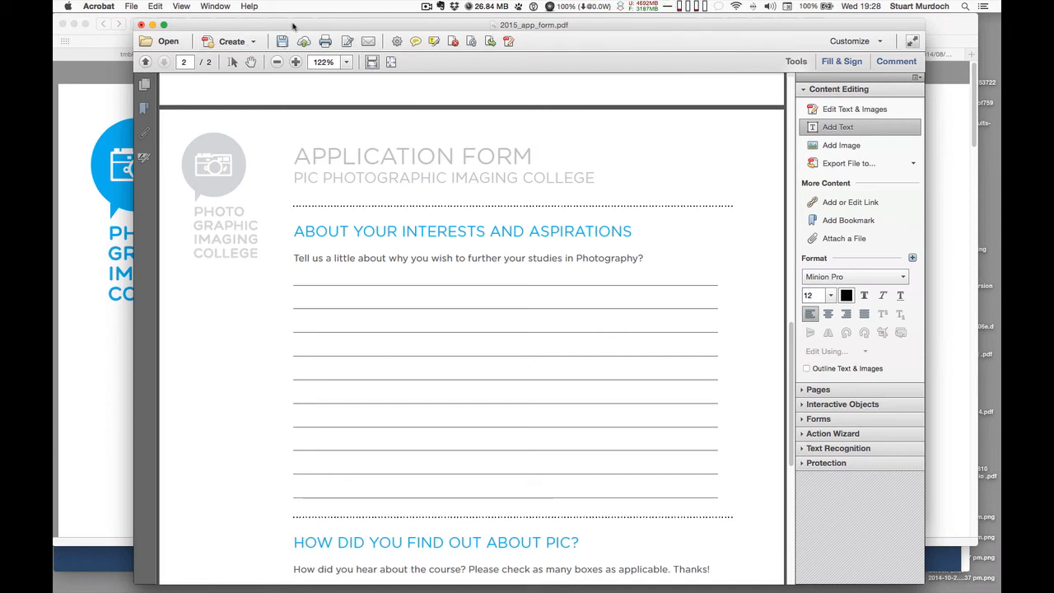
pyautogui.moveTo(289, 33); pyautogui.dragTo(265, 30)
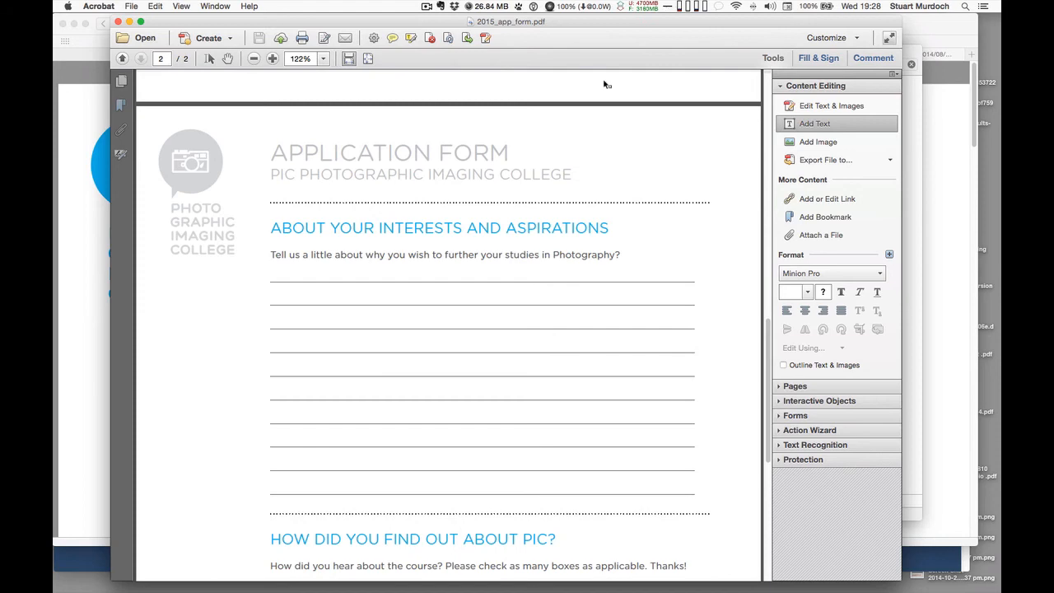
pyautogui.press('super+Tab')
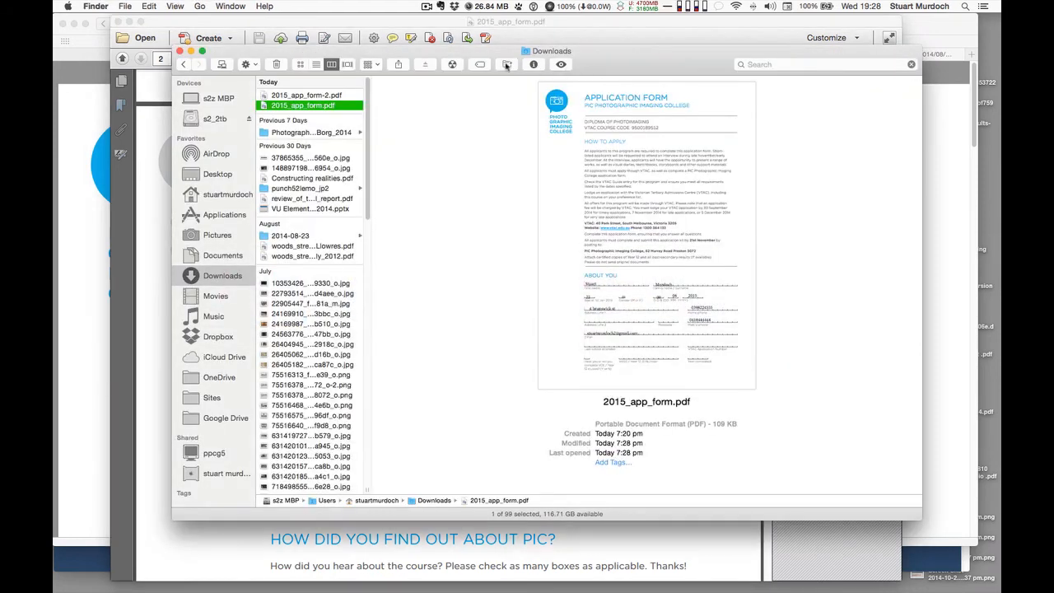
# Rename the form to sm_pic_2015_app_form.pdf and drag it out of Downloads onto a sidebar location
pyautogui.click(274, 107)
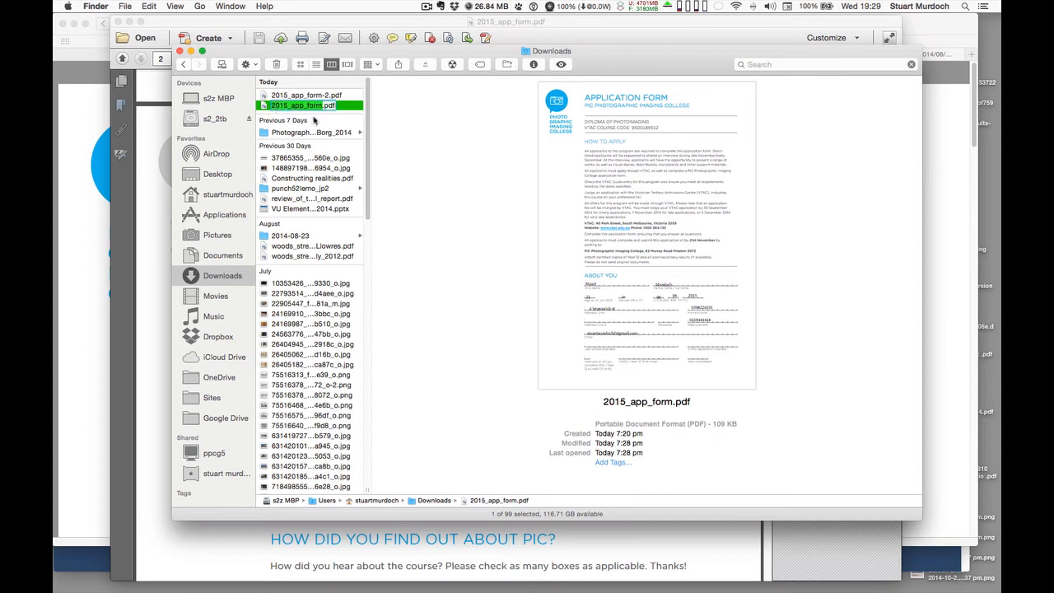
pyautogui.press('Left')
pyautogui.write('sm_')
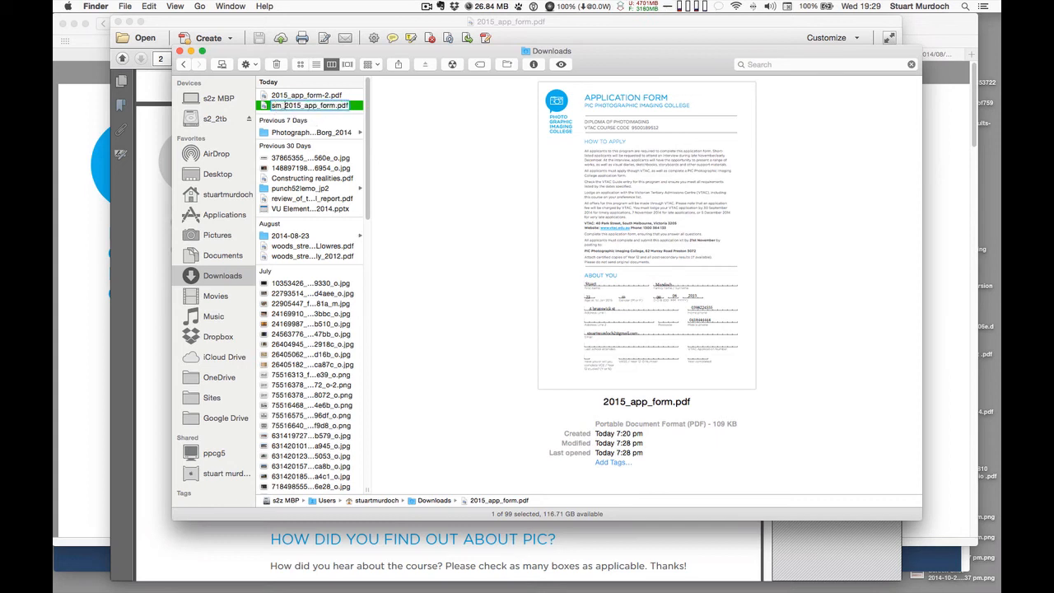
pyautogui.write('pic_')
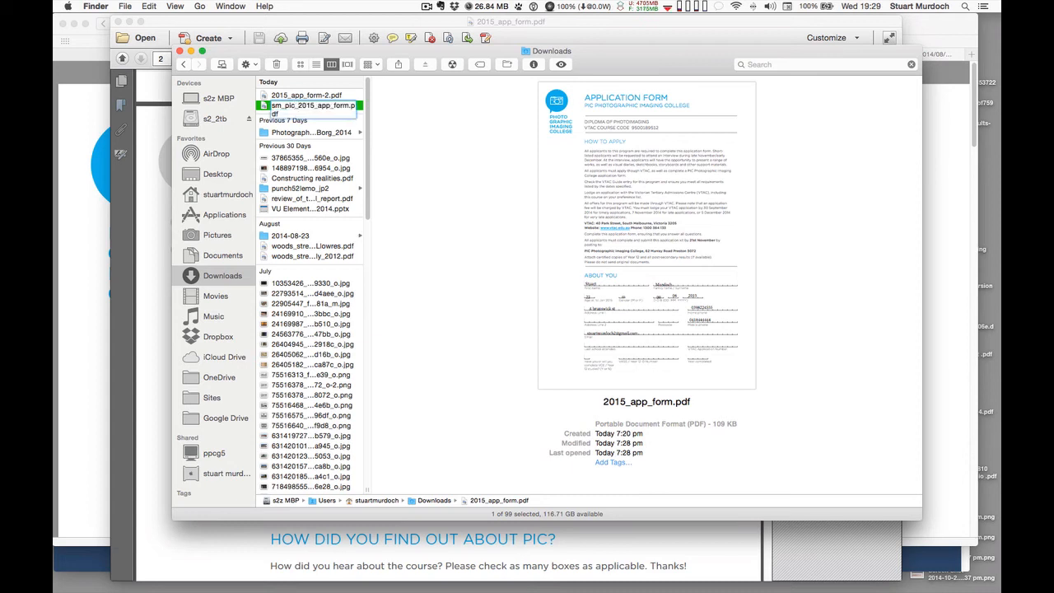
pyautogui.press('Return')
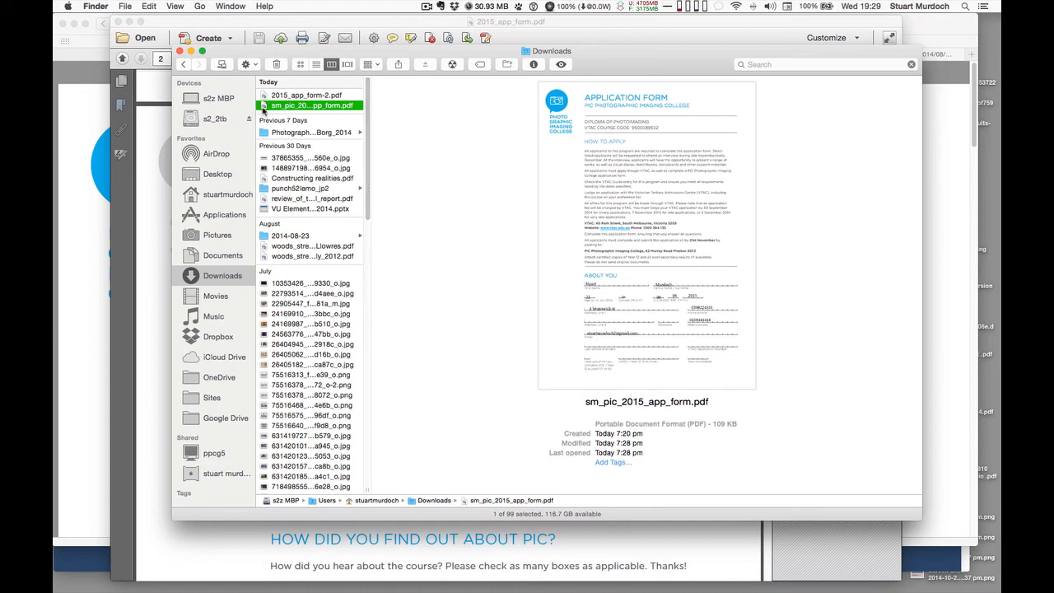
pyautogui.moveTo(264, 105); pyautogui.dragTo(188, 176)
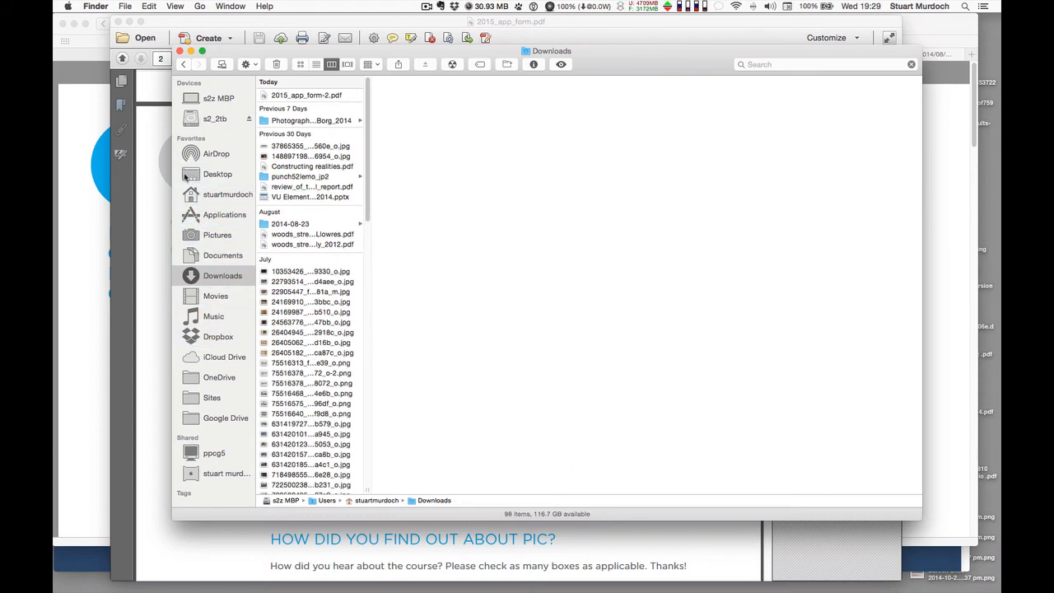
# Check that sm_pic_2015_app_form.pdf now sits in the Desktop folder, then return to Acrobat
pyautogui.click(183, 174)
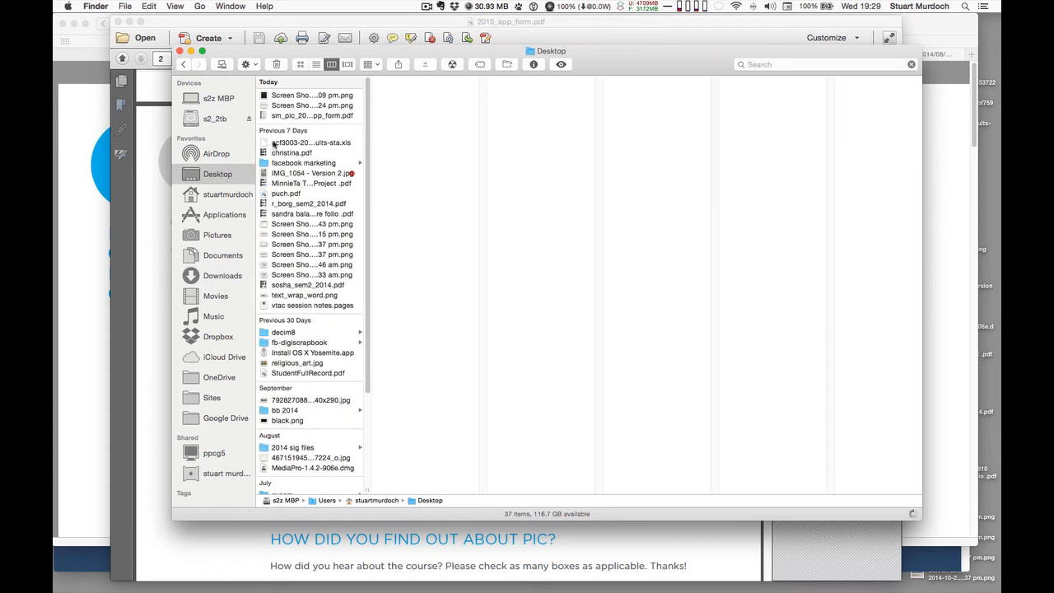
pyautogui.click(279, 116)
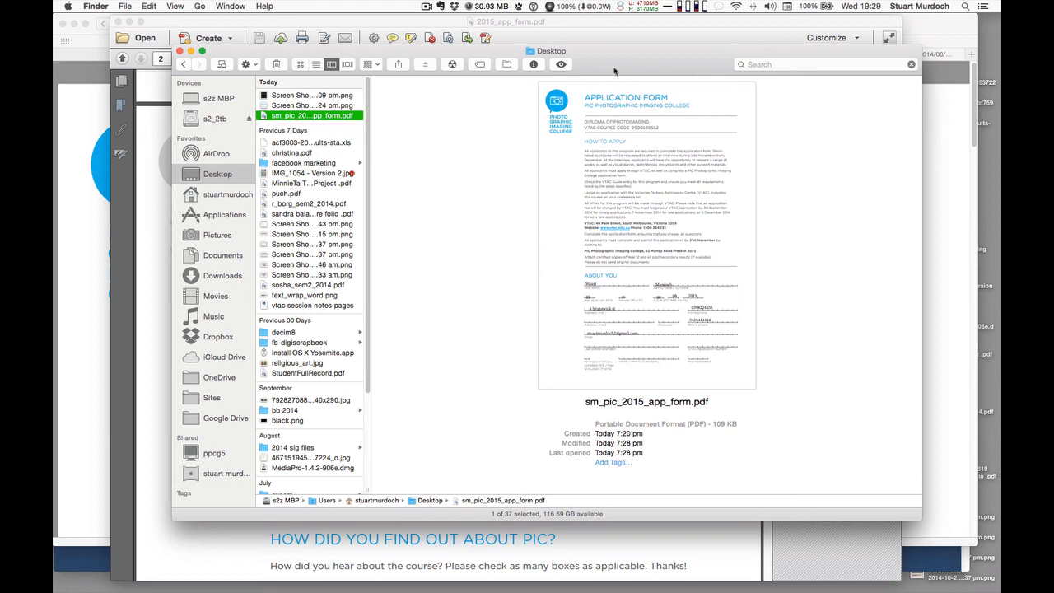
pyautogui.moveTo(615, 68); pyautogui.dragTo(598, 61)
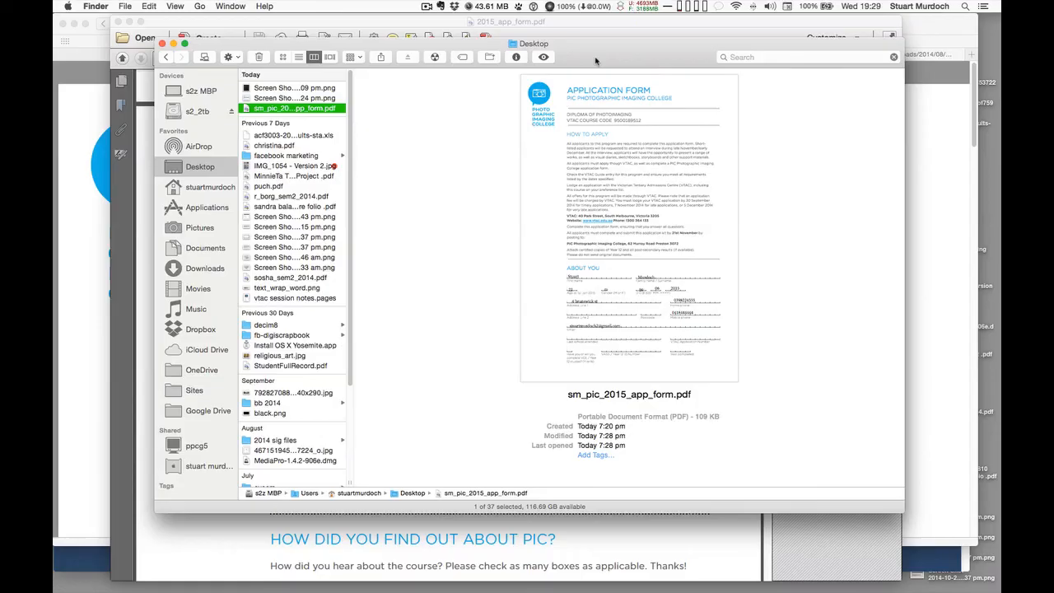
pyautogui.press('super+Tab')
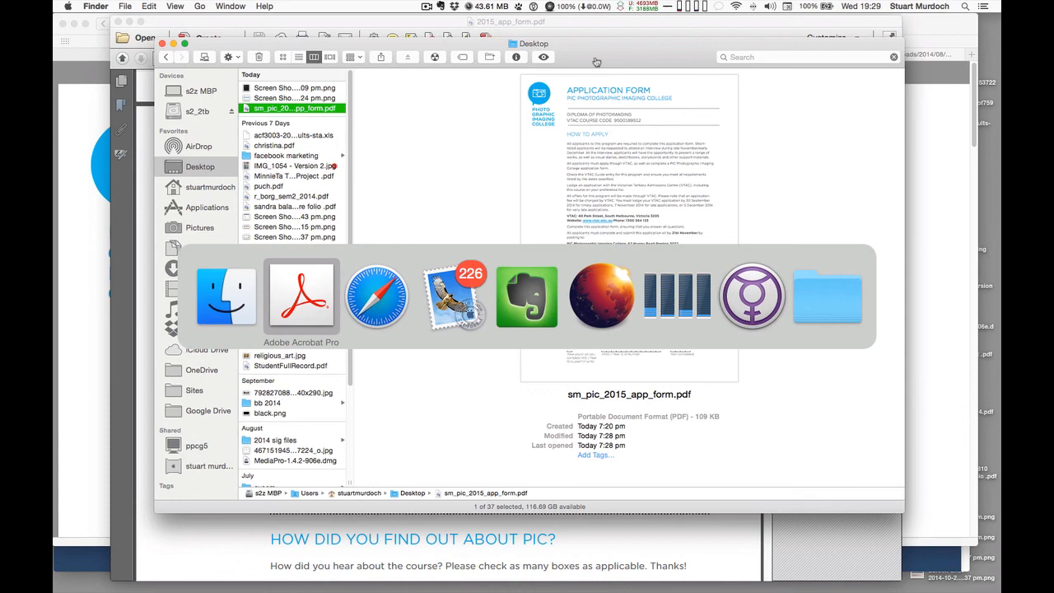